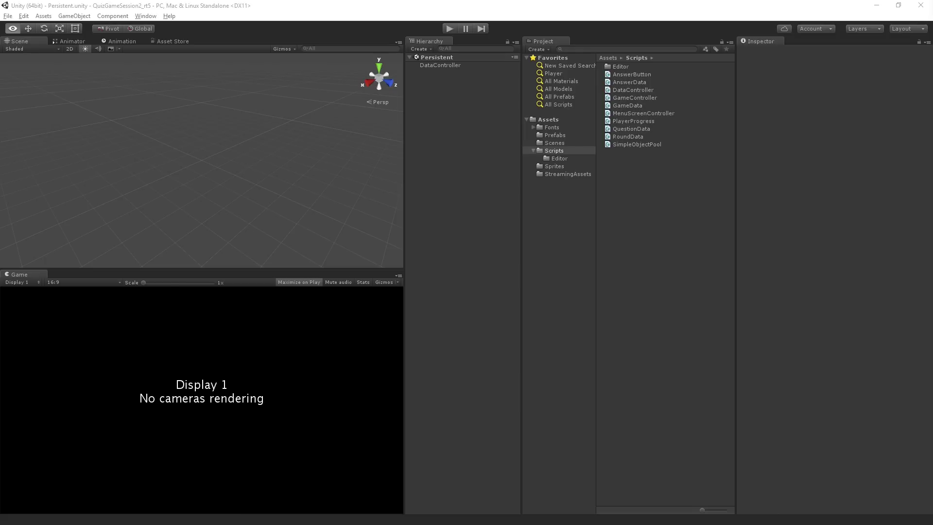
left_click_drag(932, 61, 70, 1)
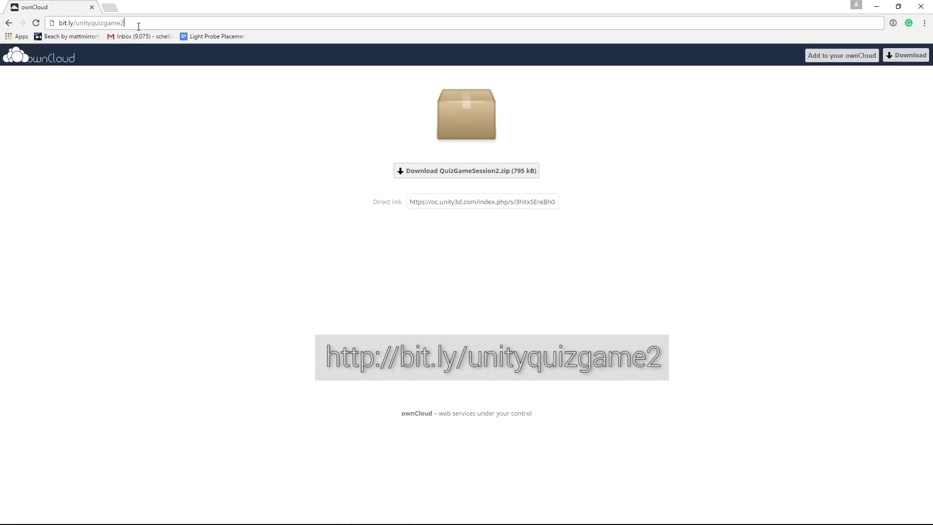
left_click(123, 22)
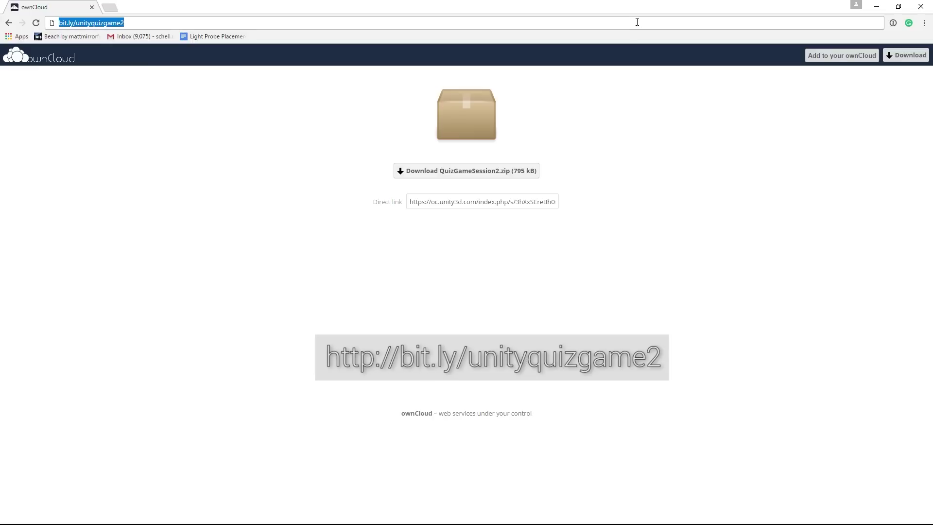
left_click(898, 6)
left_click_drag(578, 15, 932, 19)
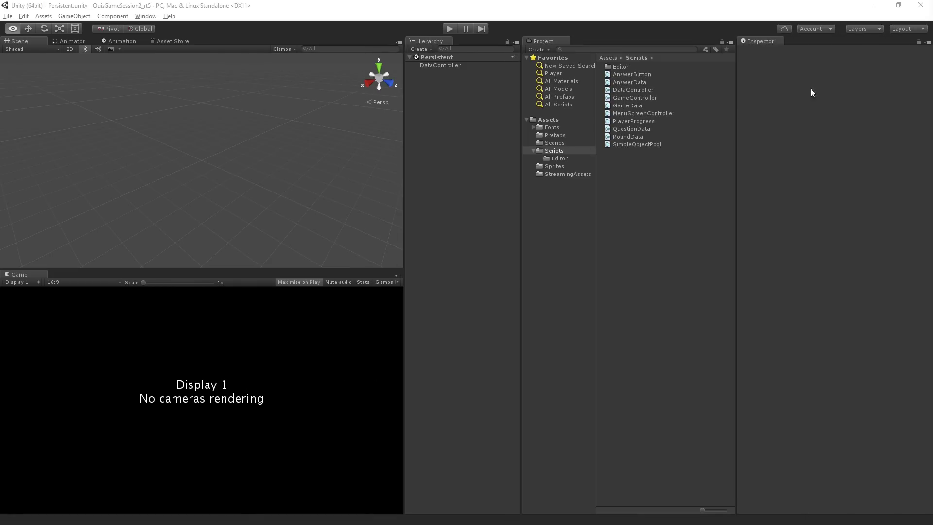
Play a quiz round answering False, Pizza and On land to score 10, then return to the menu
left_click(658, 6)
left_click(447, 29)
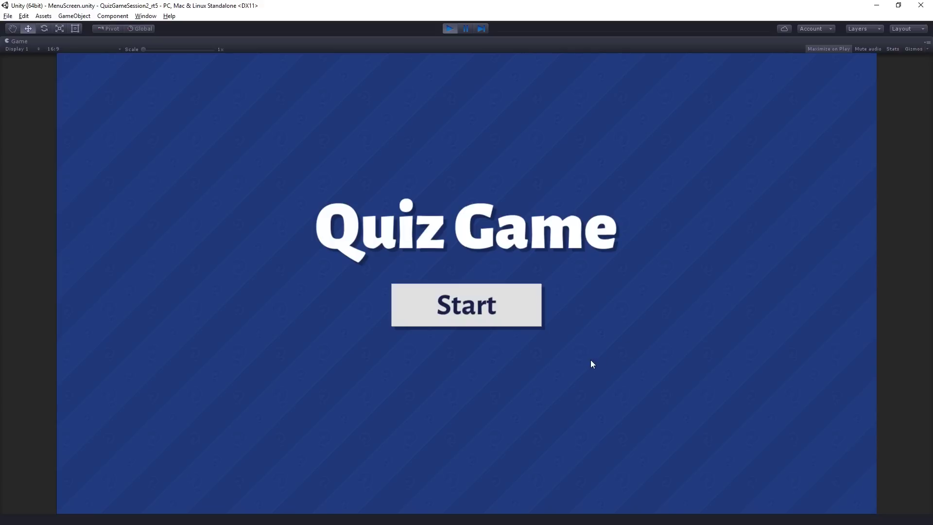
left_click(430, 308)
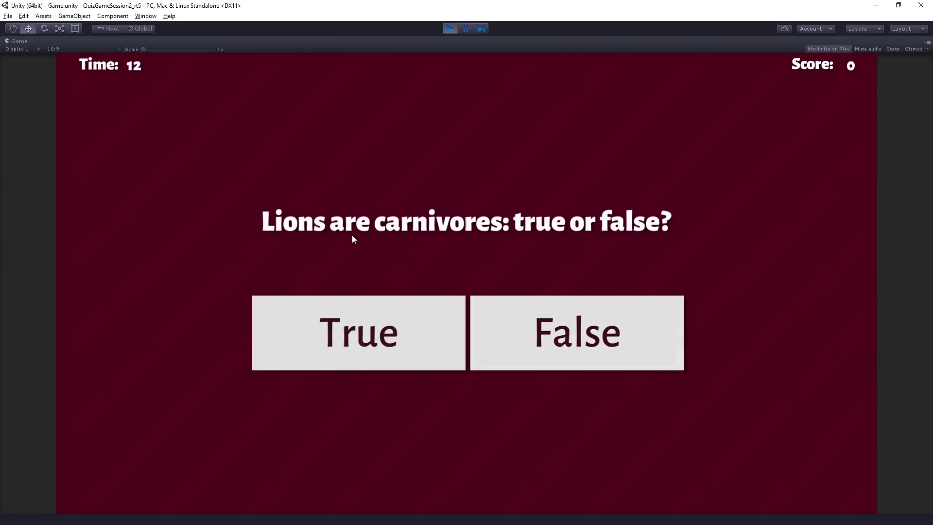
left_click(553, 331)
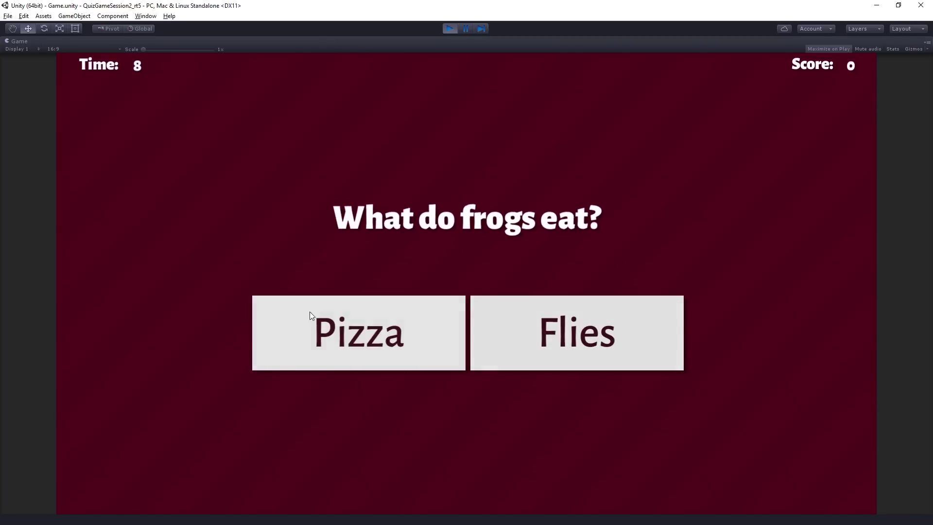
left_click(334, 342)
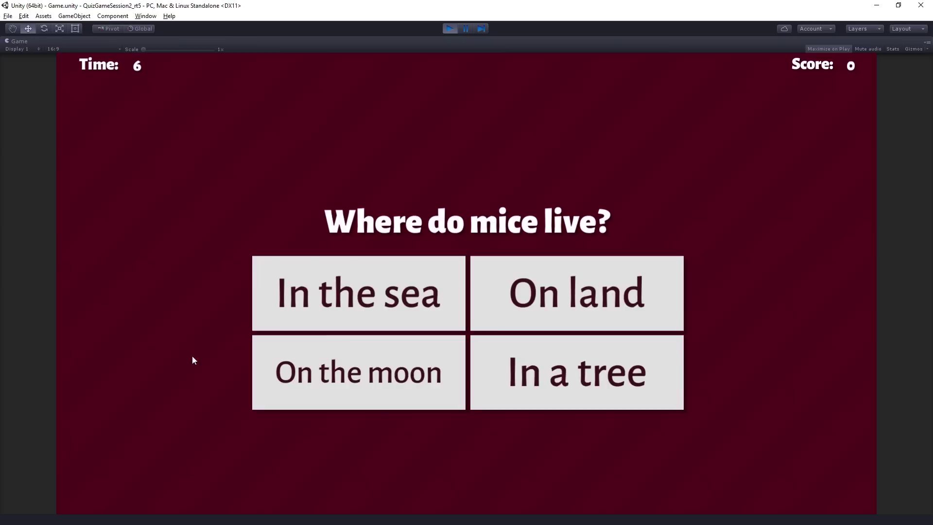
left_click(557, 298)
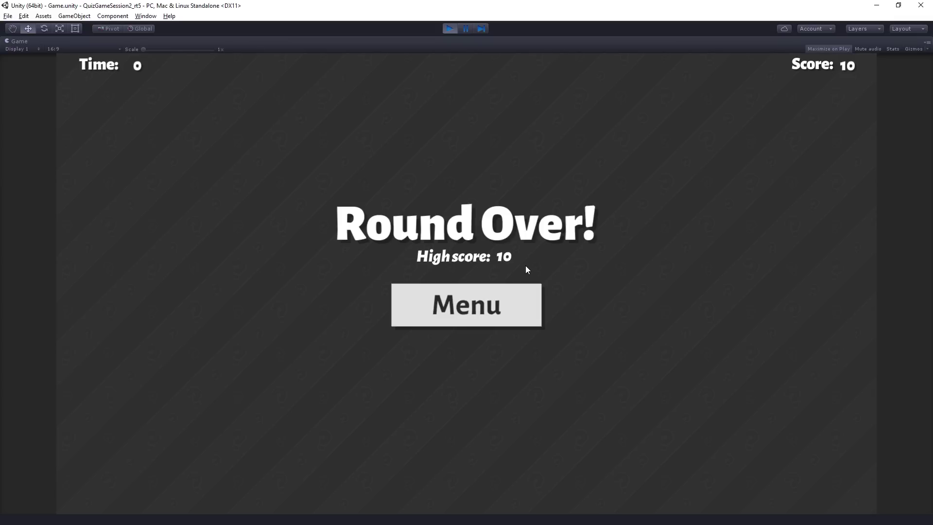
left_click(479, 322)
Play another round answering False, Pizza and On the moon, ending at score 0
left_click(475, 318)
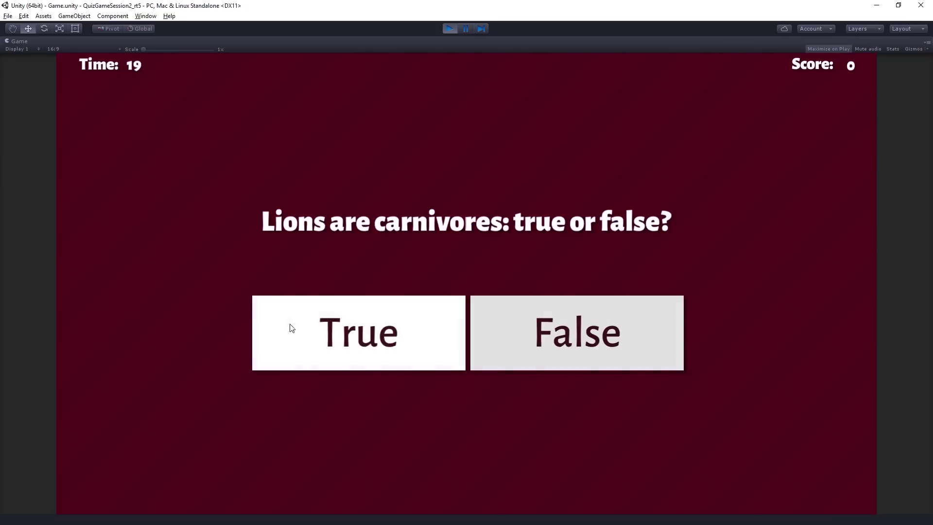
left_click(538, 330)
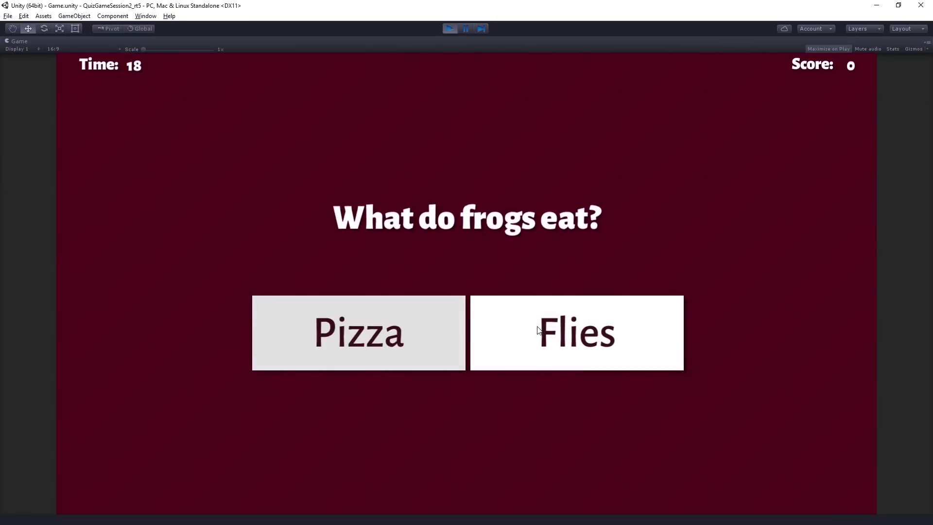
left_click(408, 344)
left_click(398, 371)
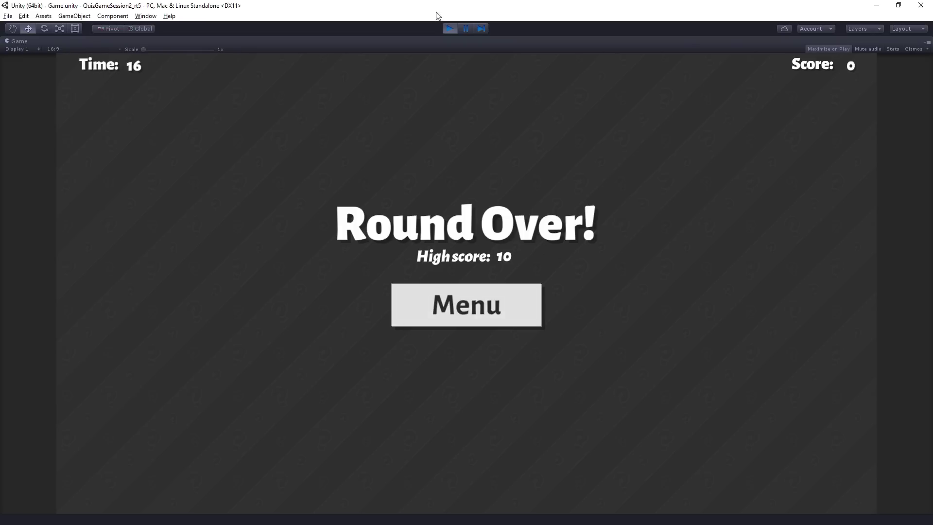
Restart Play mode, play one more round with the same answers, then stop the game
left_click(450, 28)
left_click(450, 28)
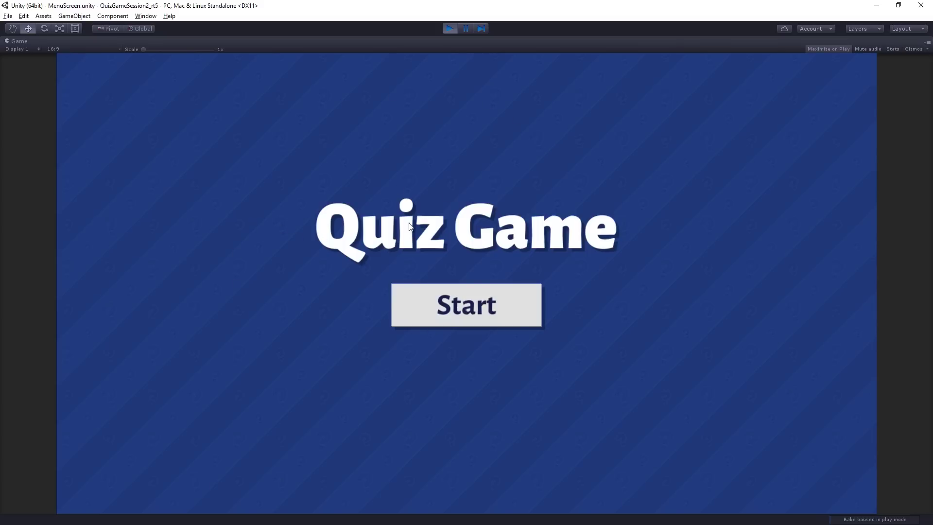
left_click(454, 318)
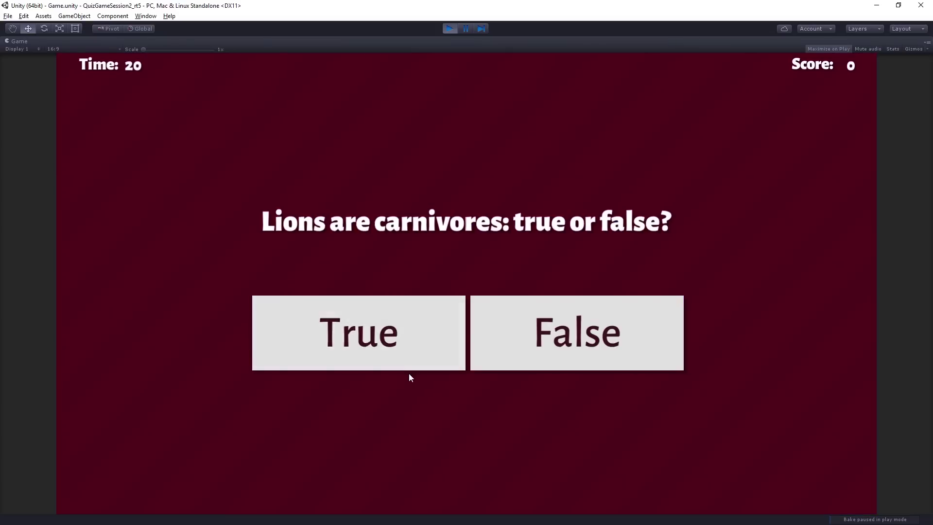
left_click(560, 336)
left_click(397, 348)
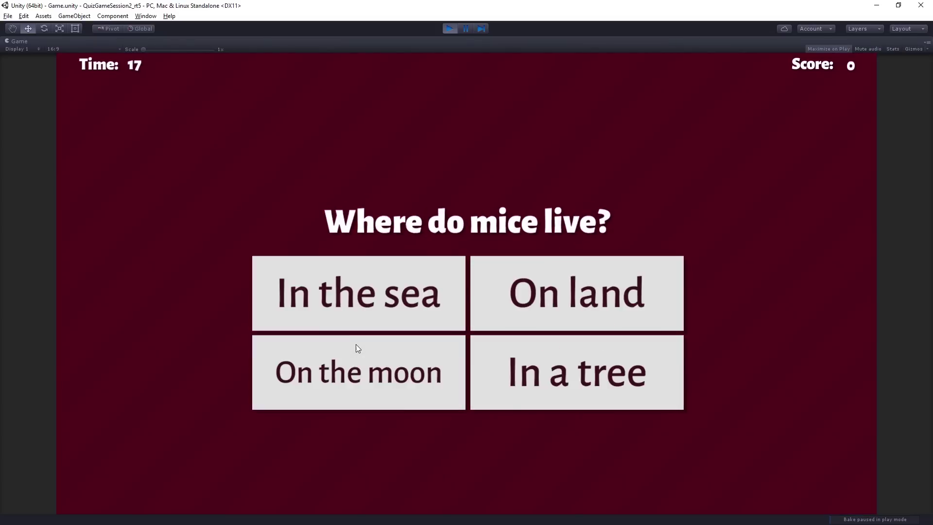
left_click(361, 376)
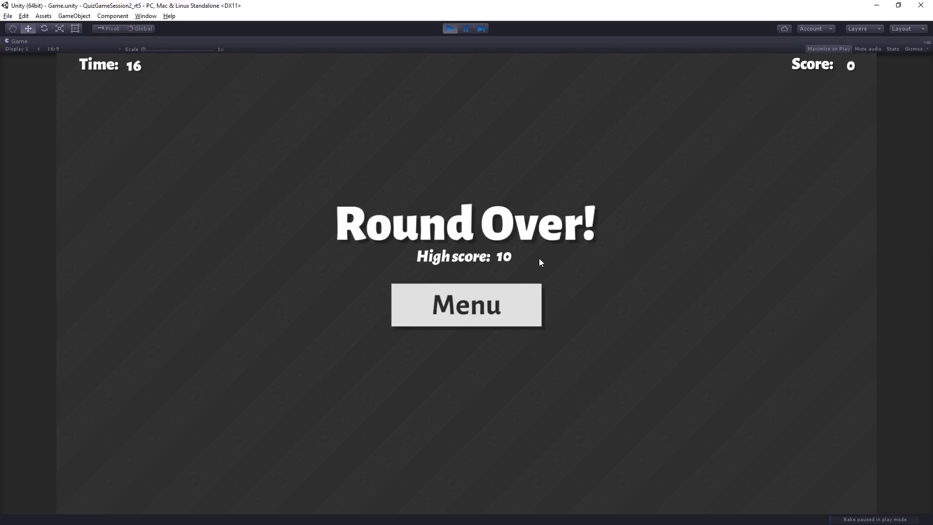
left_click(450, 28)
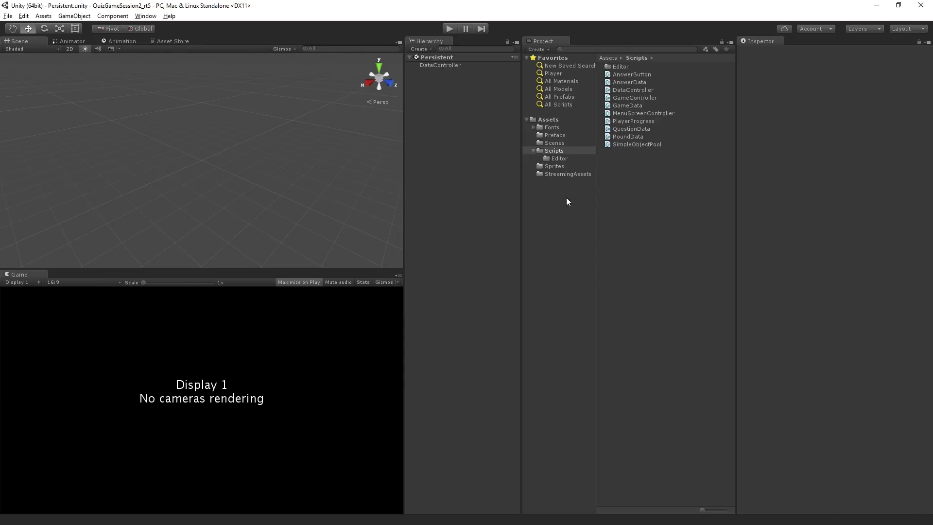
Show the data file from StreamingAssets in File Explorer and open data.json in a text editor
left_click(573, 174)
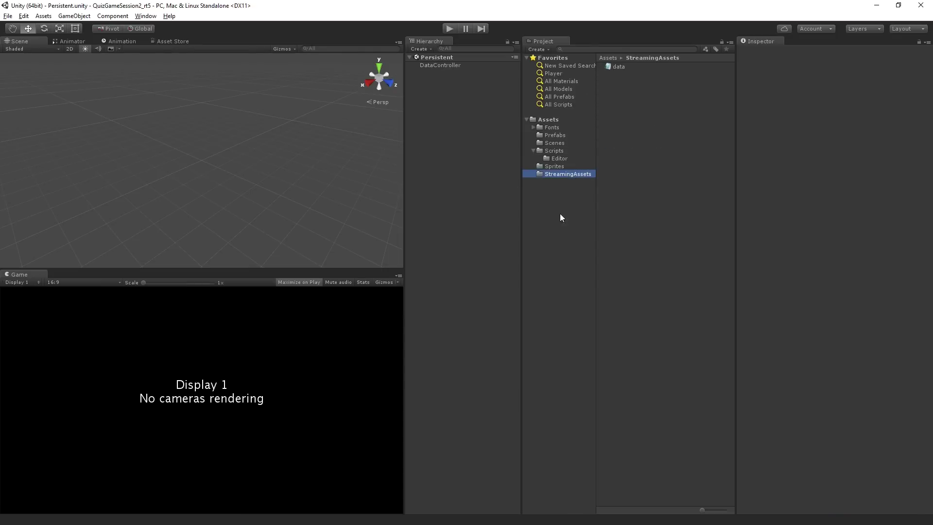
left_click(620, 67)
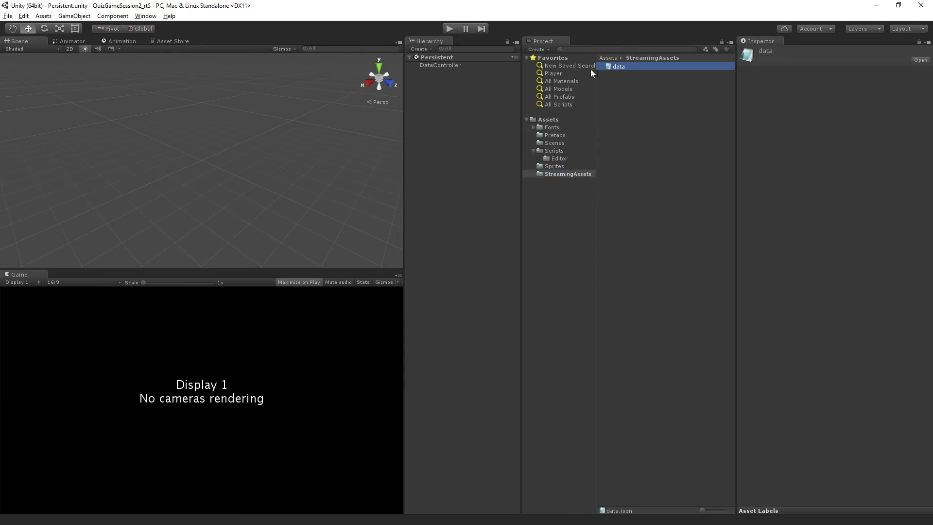
right_click(627, 65)
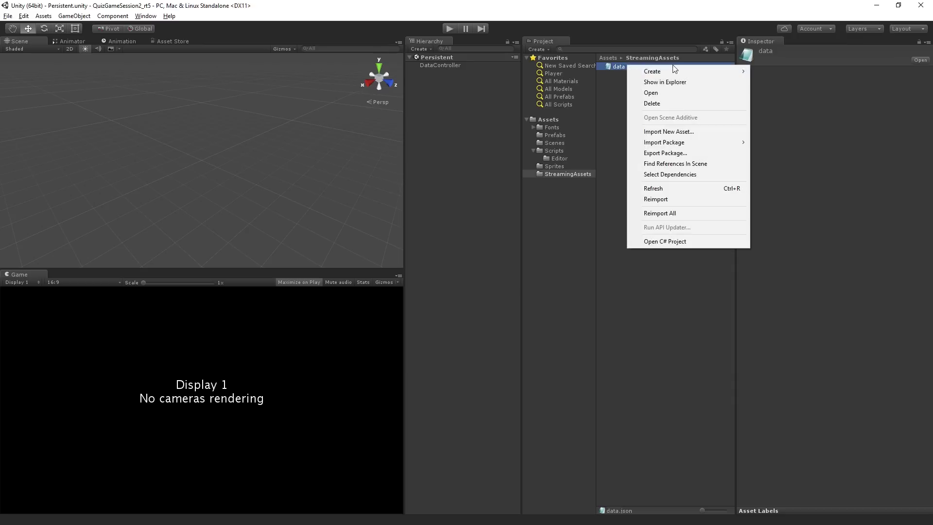
left_click(730, 82)
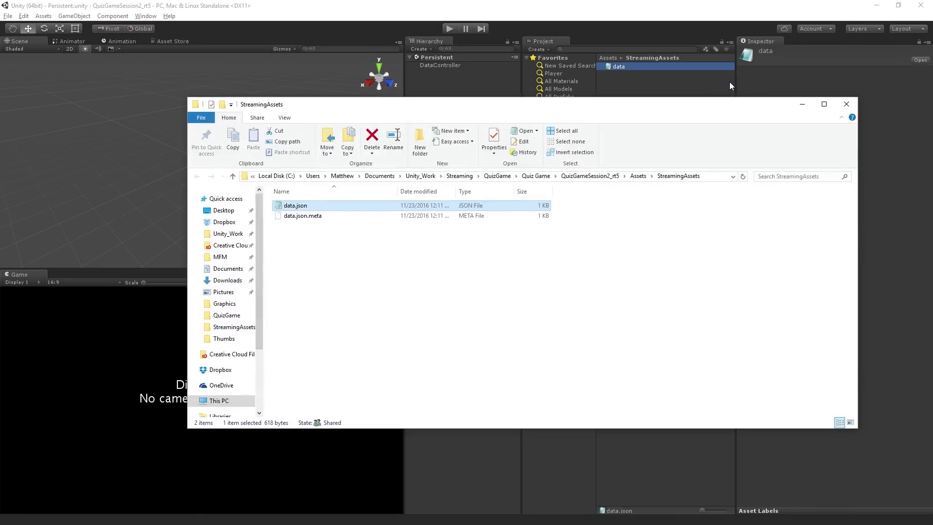
double_click(305, 206)
In data.json, replace 'carnivores:' with 'meat eaters:' in the lions question, then close Notepad
left_click_drag(678, 79, 450, 72)
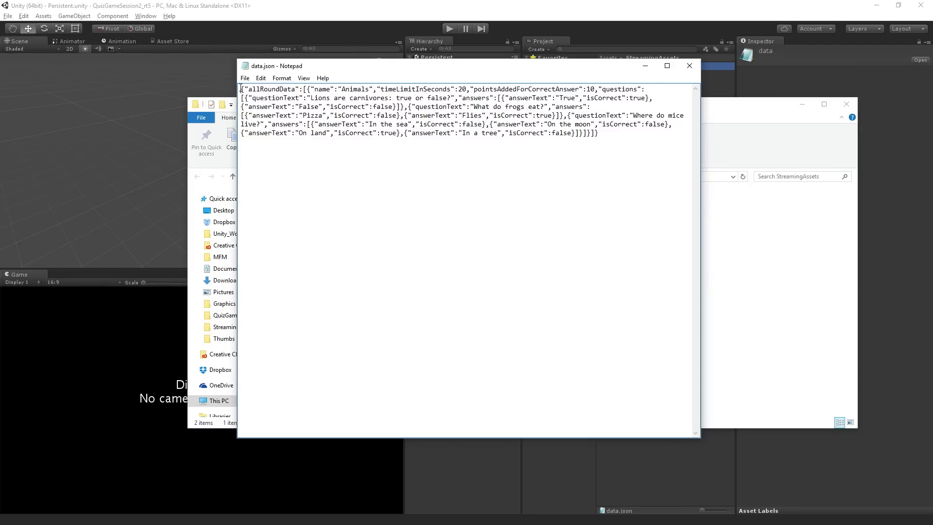
left_click_drag(241, 89, 642, 134)
left_click(647, 137)
double_click(357, 98)
type("meat eaters")
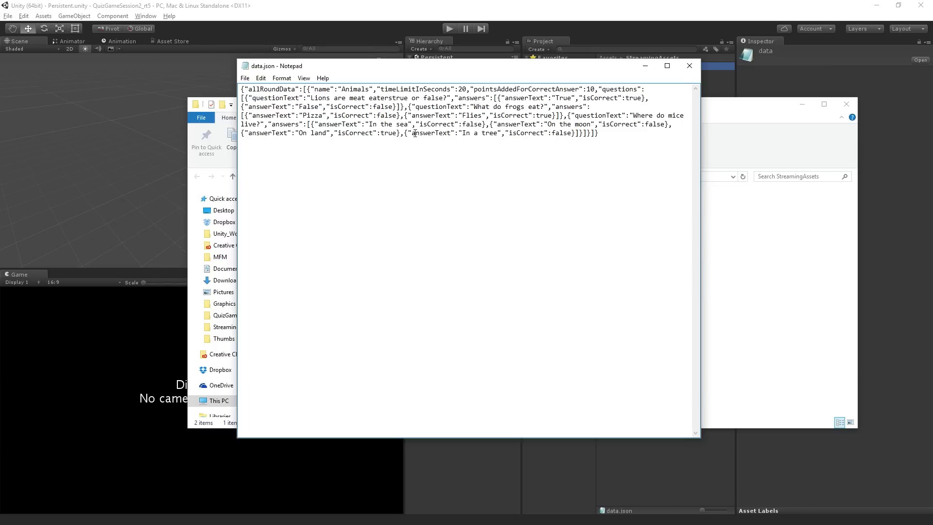
type(":")
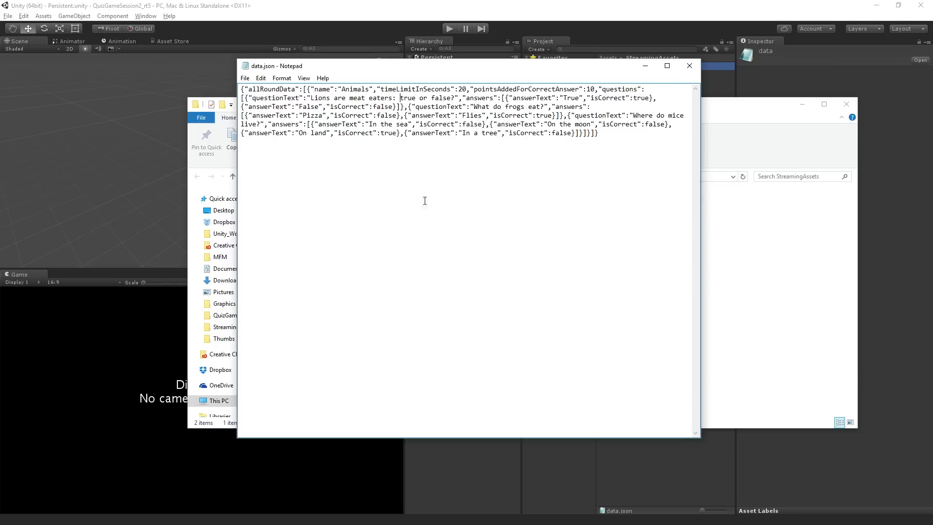
left_click(689, 64)
left_click(663, 13)
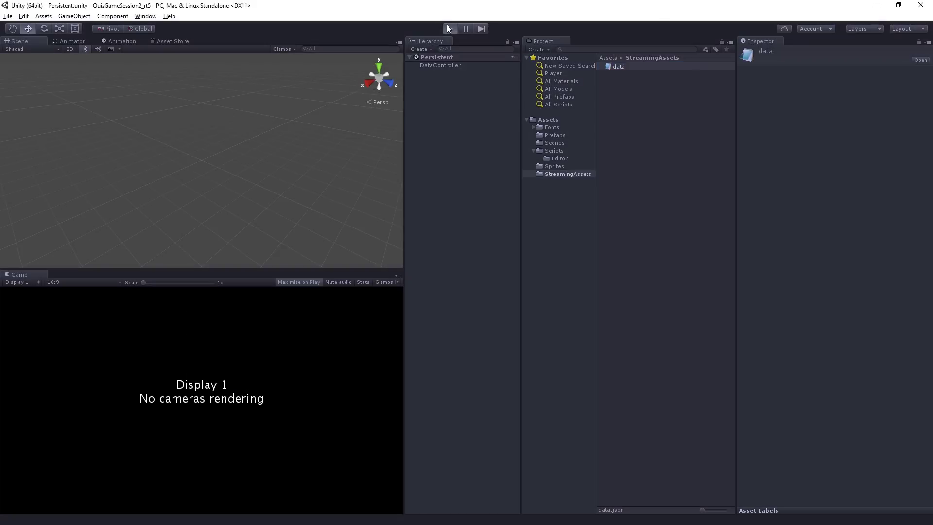
Run the quiz to see 'Lions are meat eaters: true or false?', then stop and browse StreamingAssets
key("ctrl+p")
left_click(472, 294)
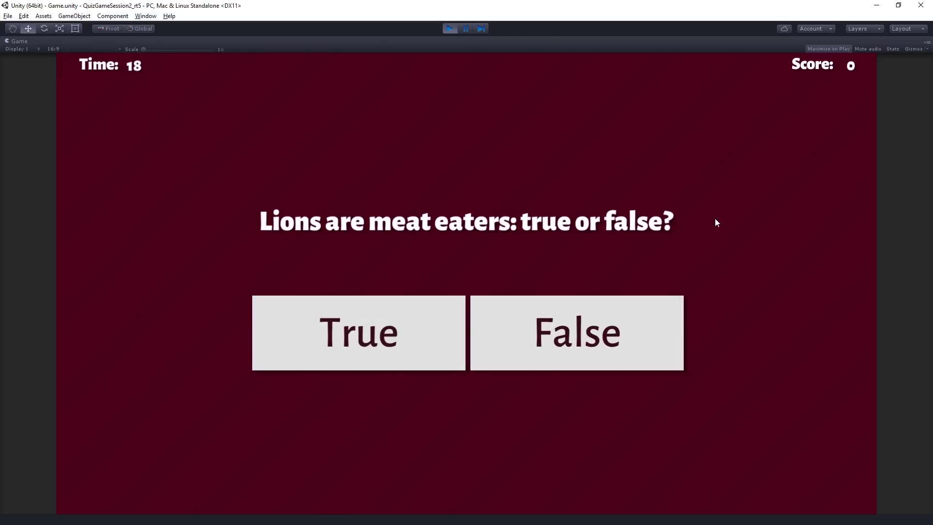
left_click(447, 29)
left_click(557, 173)
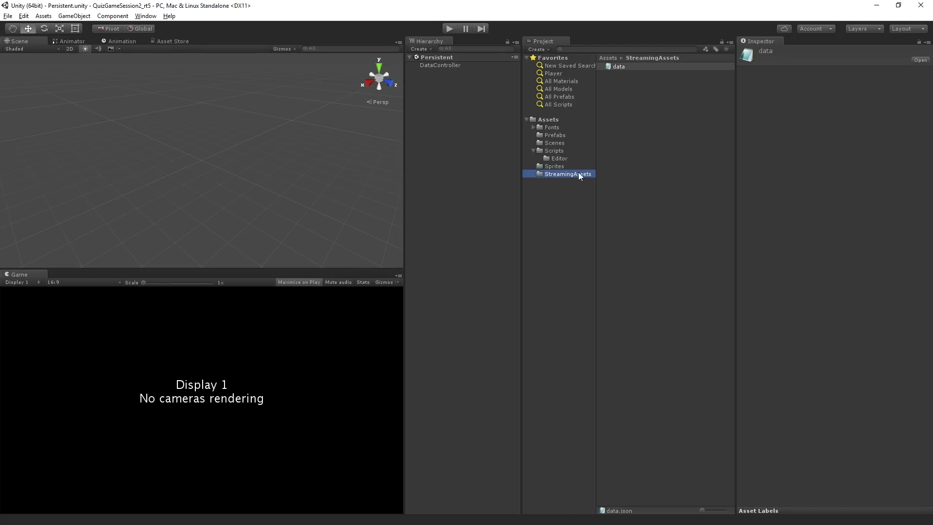
left_click(628, 67)
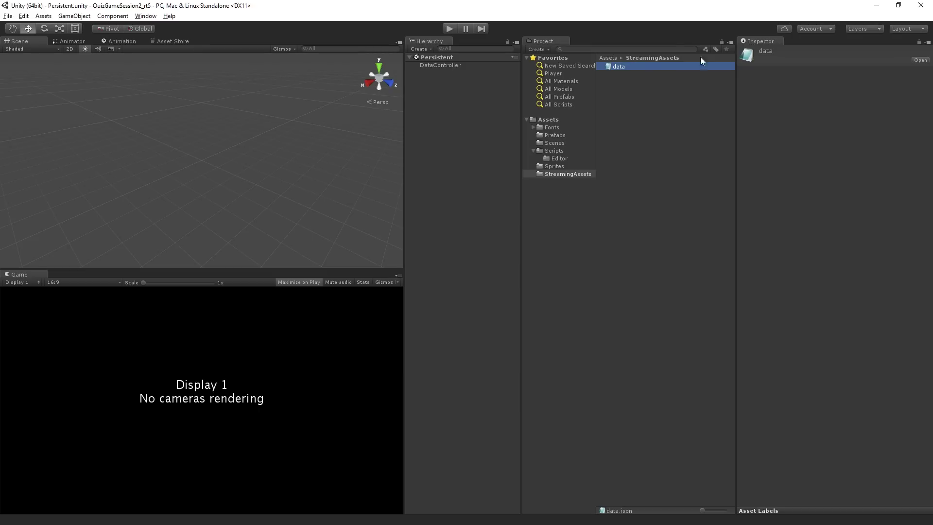
left_click(673, 127)
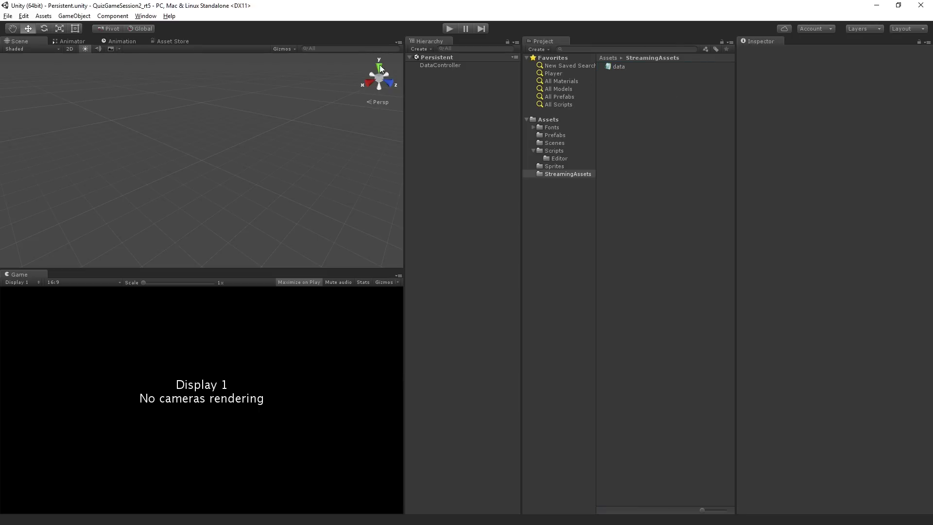
Open the Game Data Editor from the Window menu and load the quiz data
left_click(146, 16)
mouse_move(169, 16)
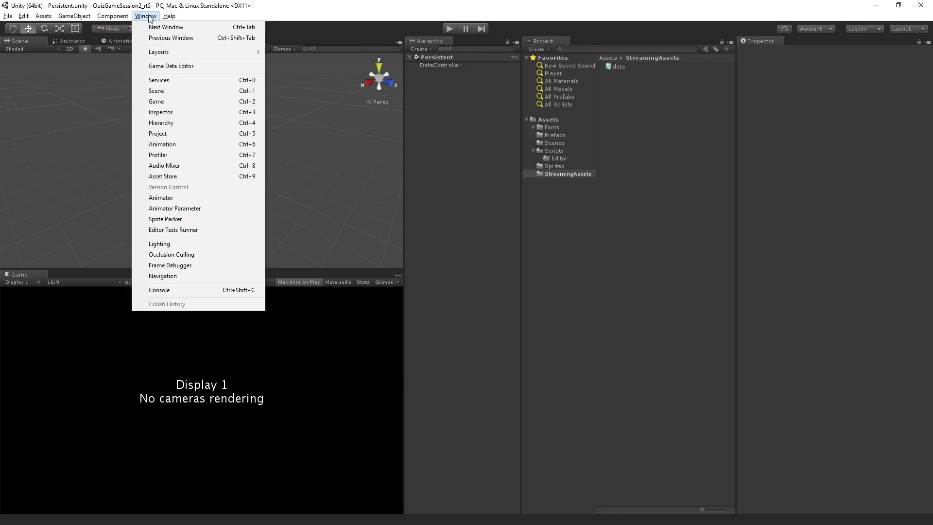
left_click(231, 67)
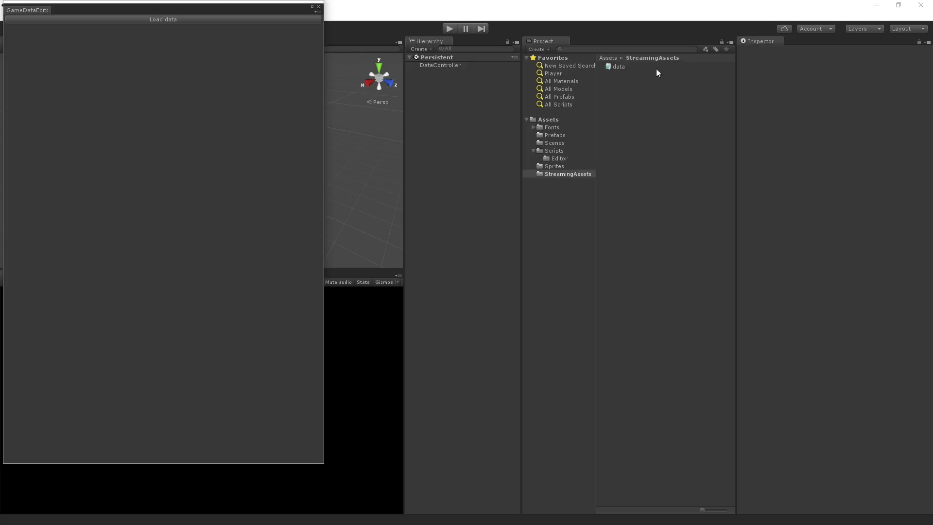
left_click(179, 20)
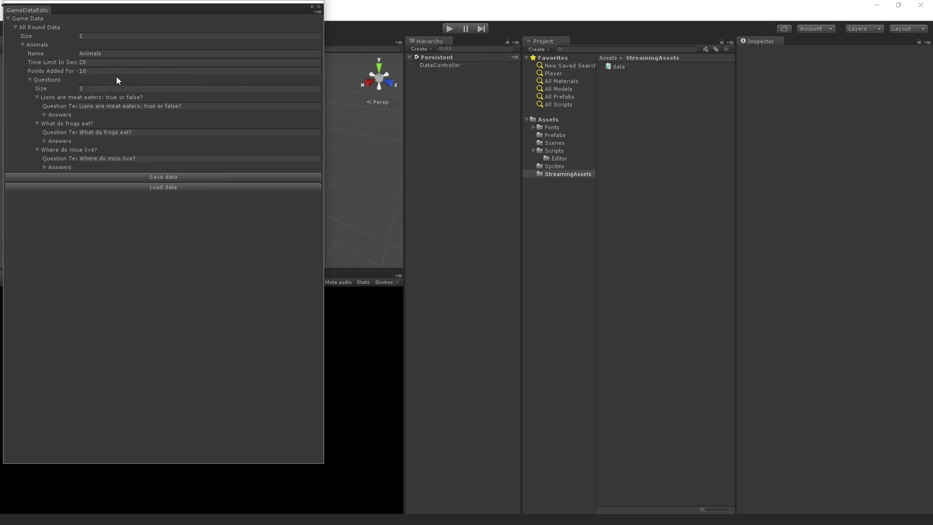
Change the first question to 'Lions are carnivores: true or false?', save the data, and close the editor
left_click(104, 109)
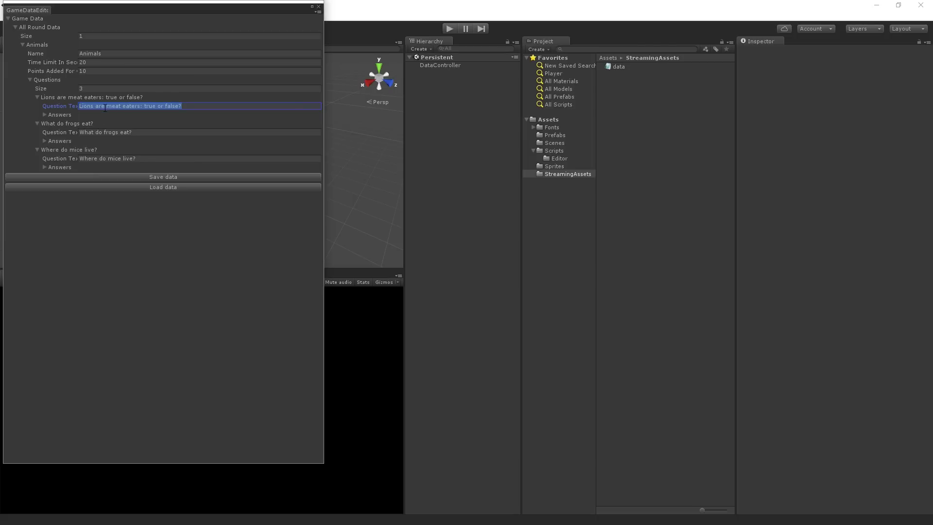
left_click(105, 106)
type("carniv")
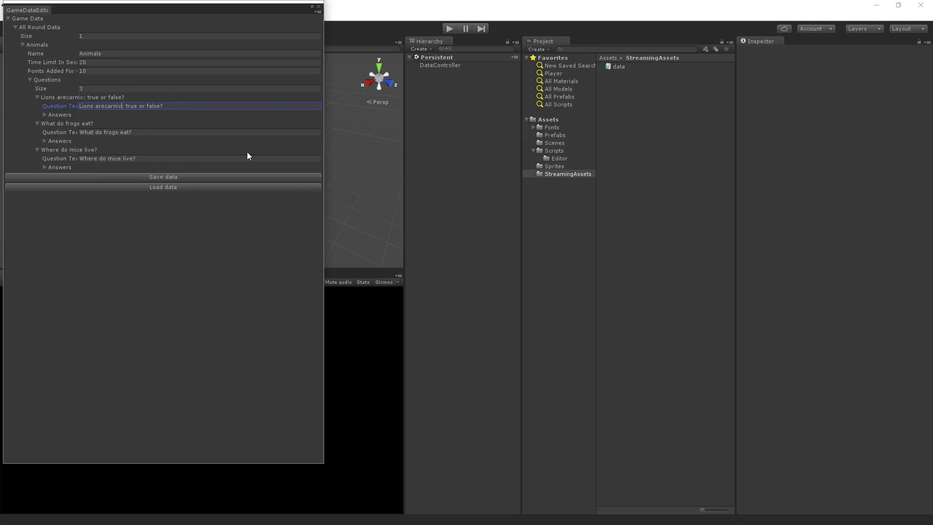
key("BackSpace")
key("BackSpace")
key("BackSpace")
key("BackSpace")
key("BackSpace")
key("BackSpace")
type("carnivores")
left_click(250, 176)
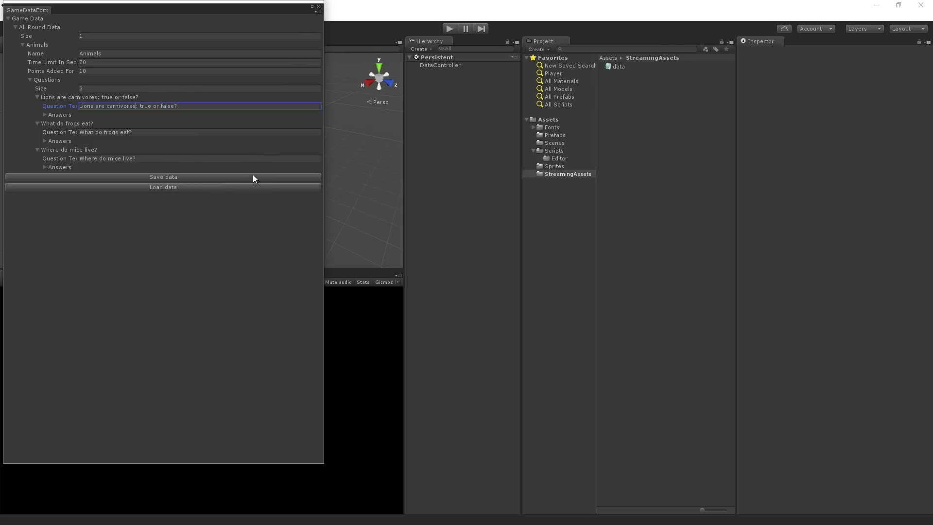
left_click(318, 7)
left_click(448, 27)
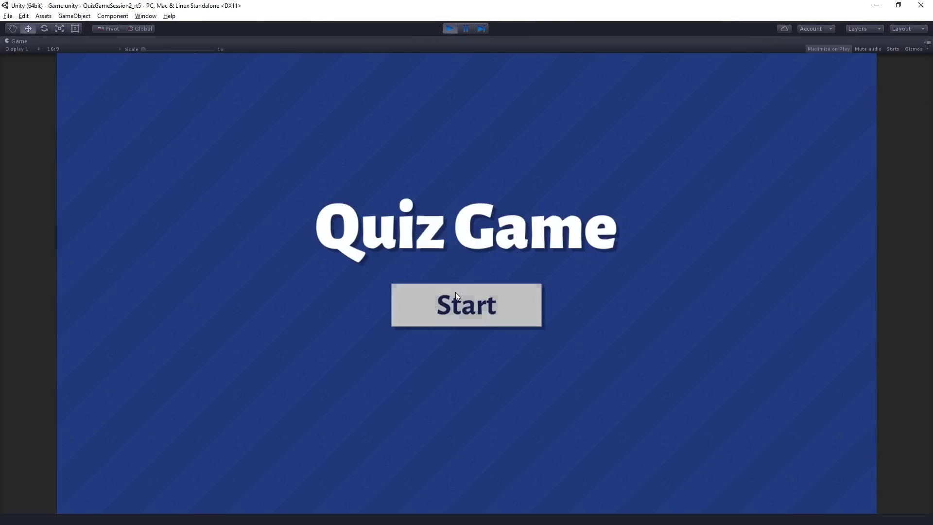
left_click(457, 294)
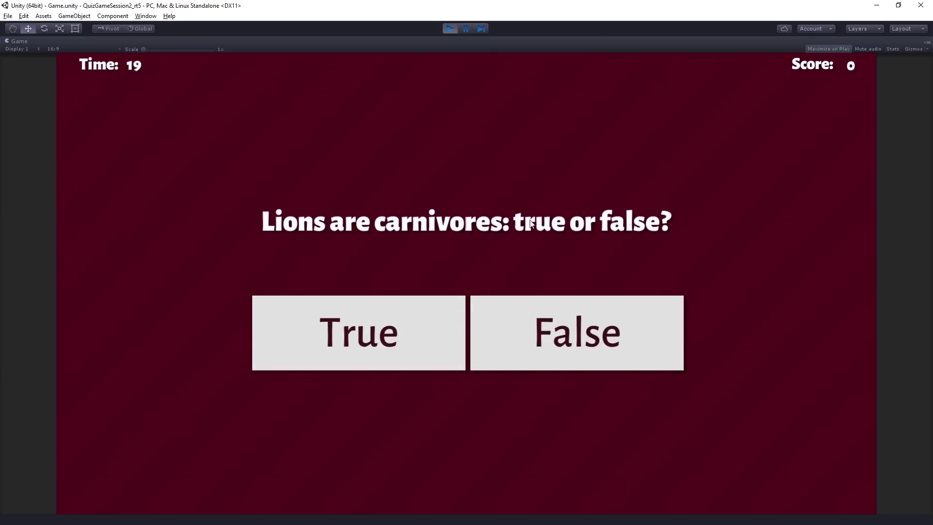
key("ctrl+p")
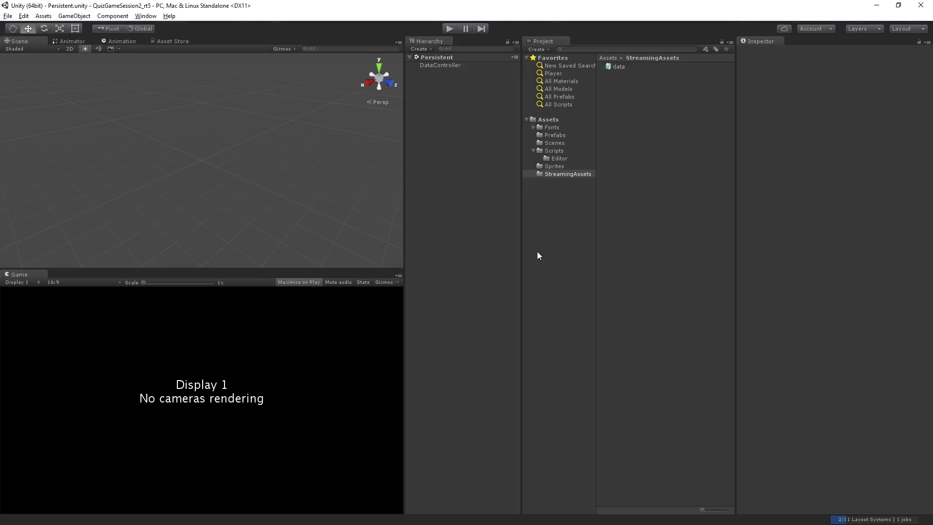
left_click(558, 251)
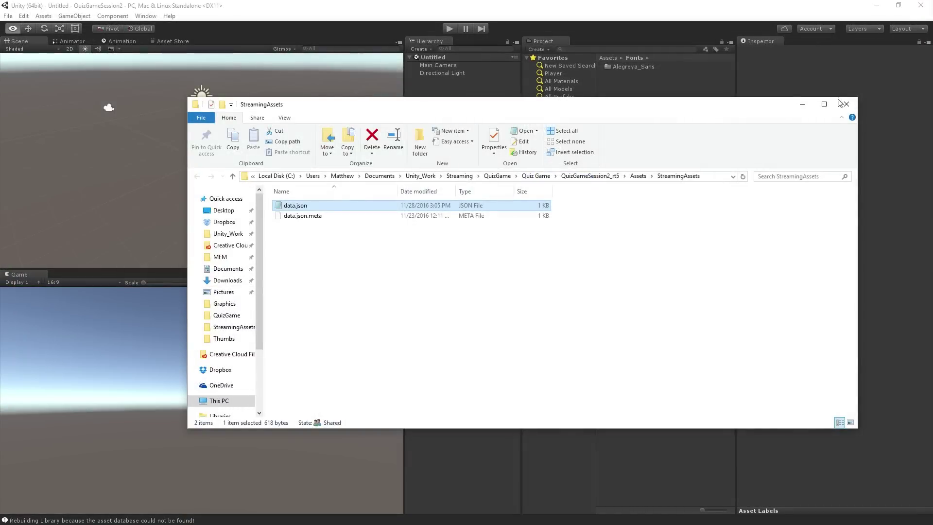
Close File Explorer and view the data file in QuizGameSession2's StreamingAssets folder
left_click(846, 104)
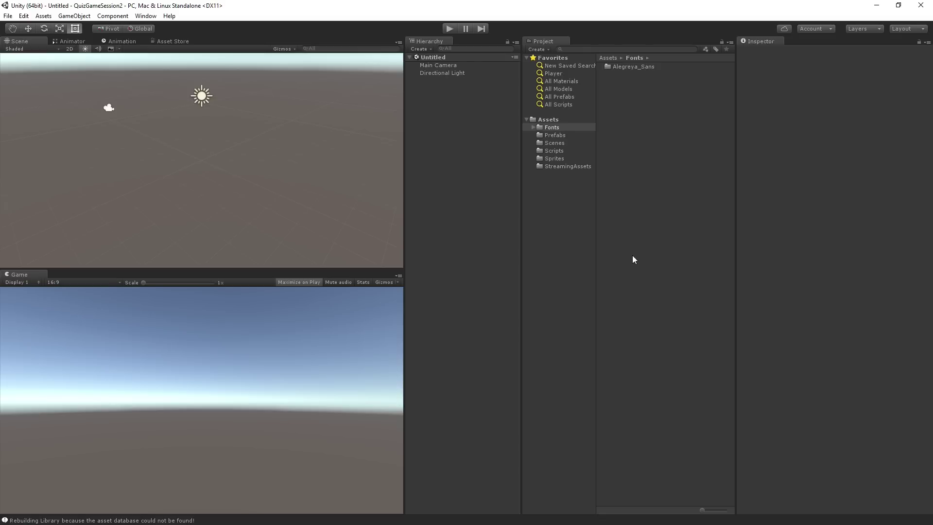
left_click(566, 167)
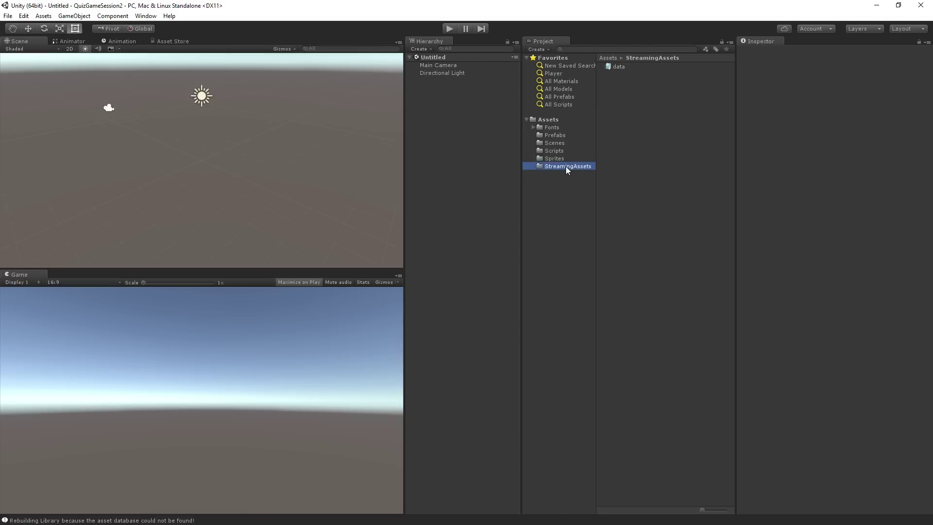
left_click(616, 68)
left_click(635, 197)
left_click(564, 223)
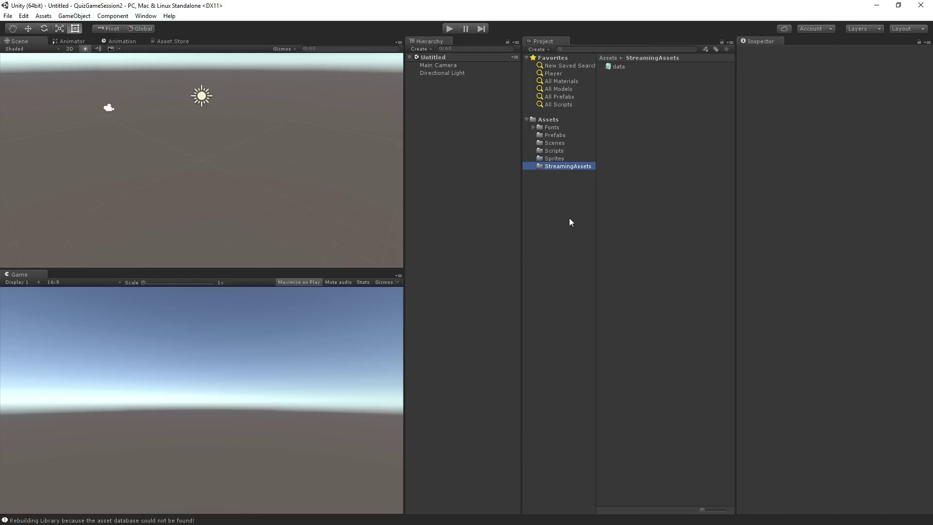